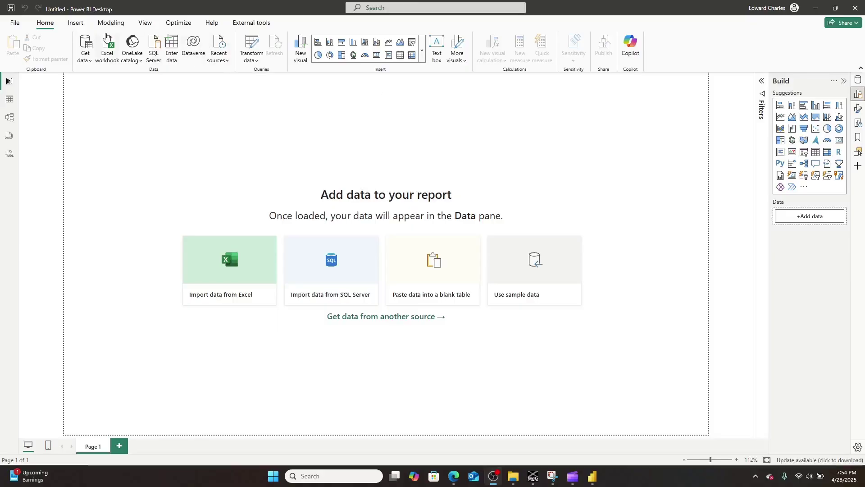
Step: Create a whole-number numeric range parameter from 0 to 20, increment 1, with its slicer added
click(104, 27)
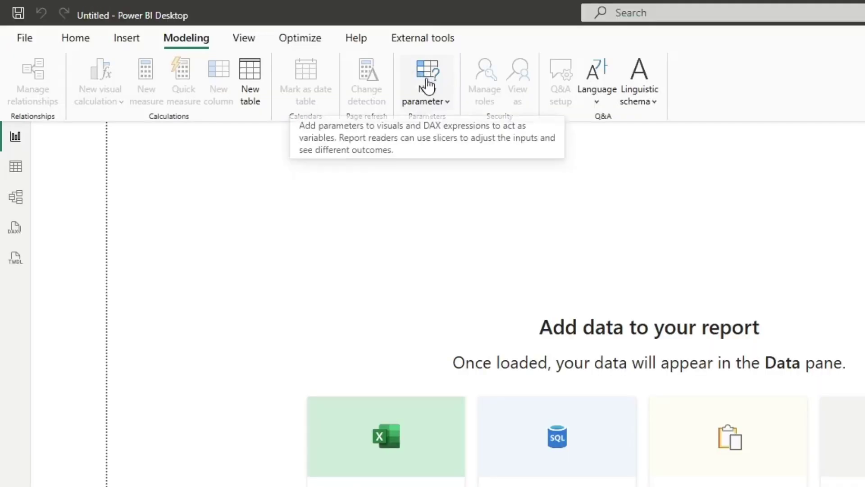
click(254, 51)
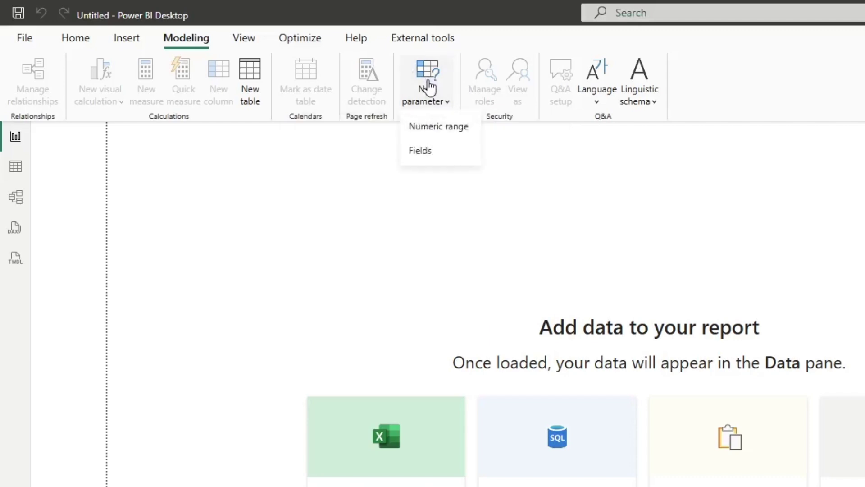
click(432, 130)
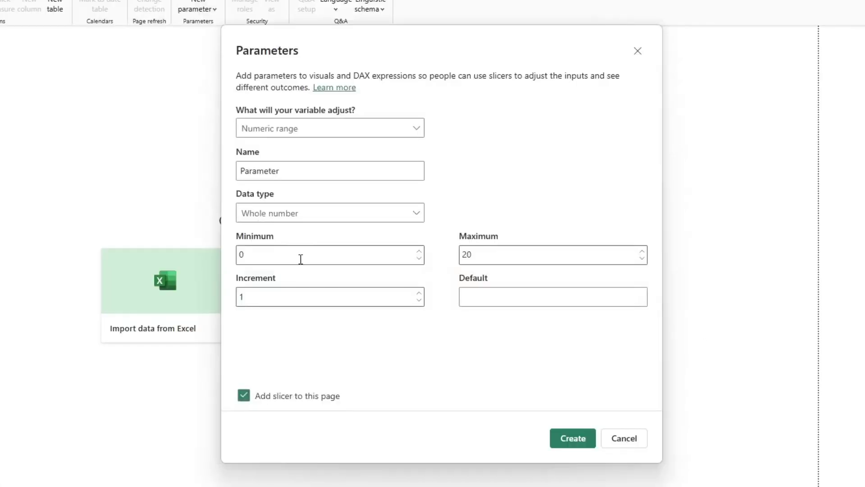
click(300, 259)
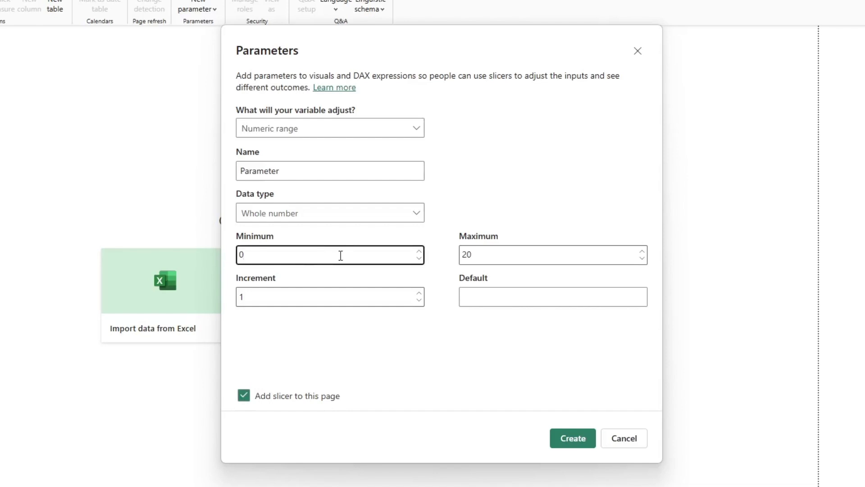
click(555, 437)
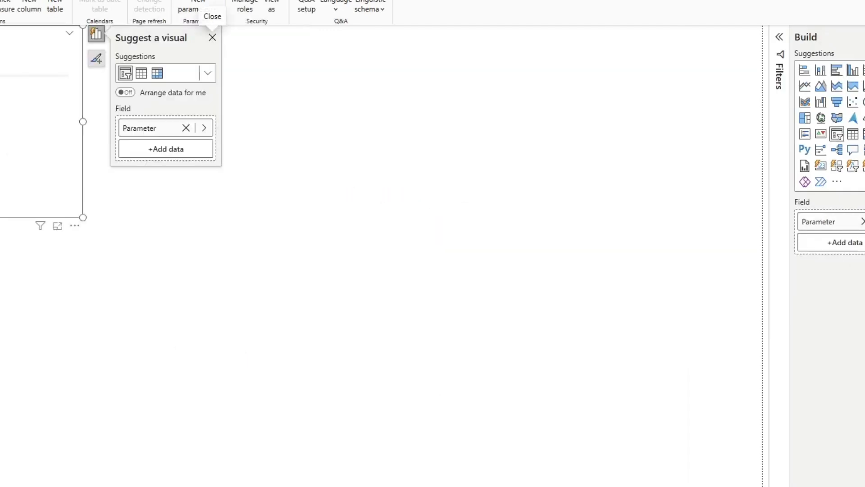
Step: Move the Parameter slicer to the canvas centre, shorten it, and leave its style on Single Value
drag(41, 56, 415, 87)
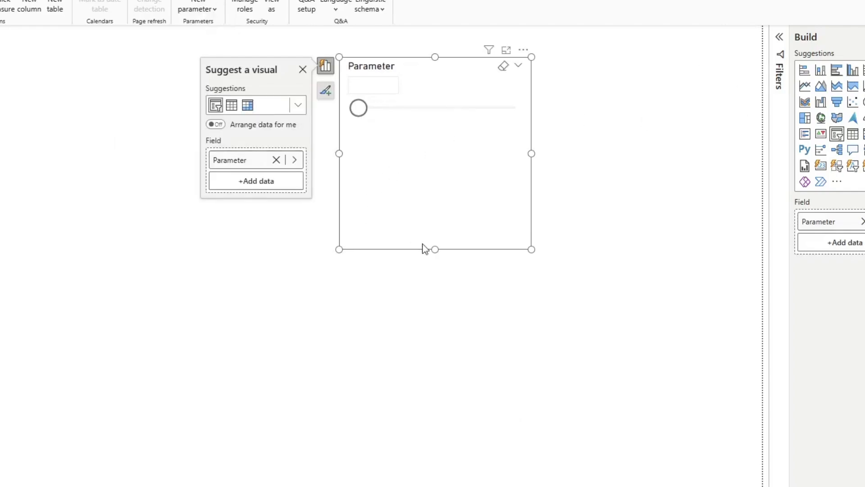
drag(438, 250, 442, 196)
click(326, 90)
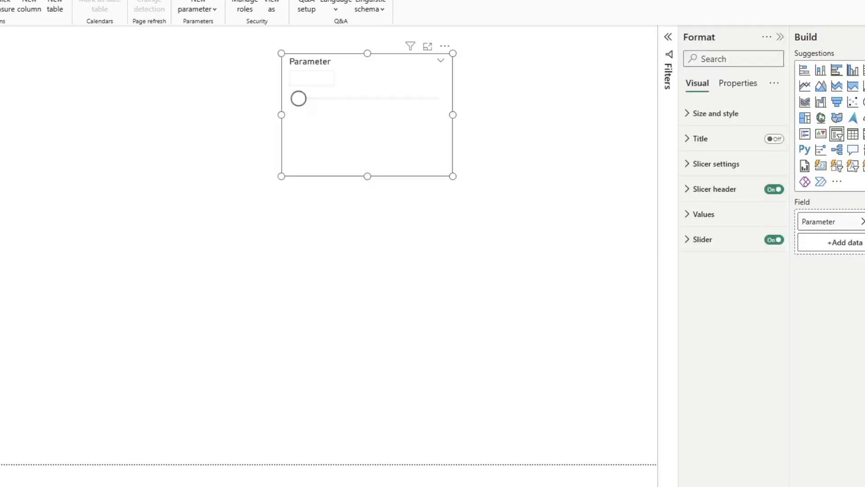
click(692, 165)
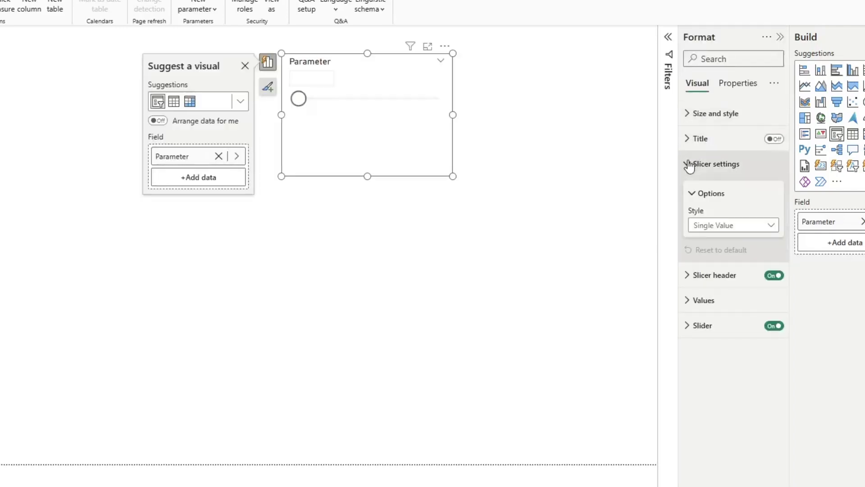
click(697, 232)
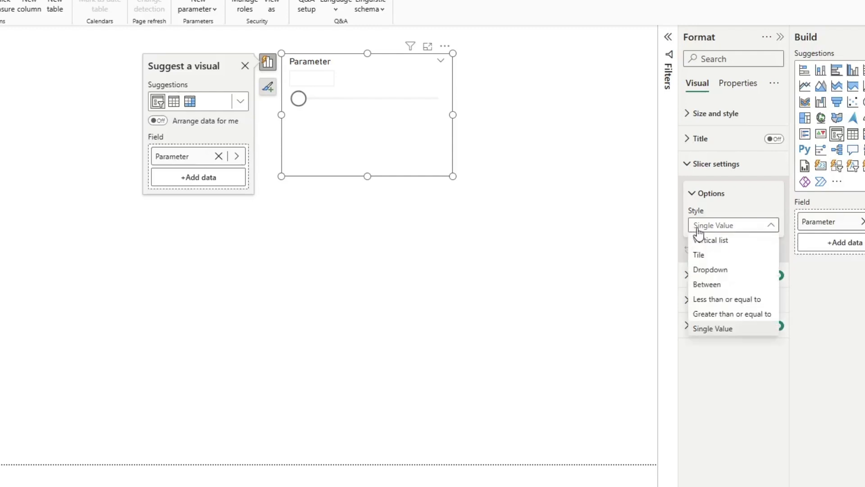
click(729, 314)
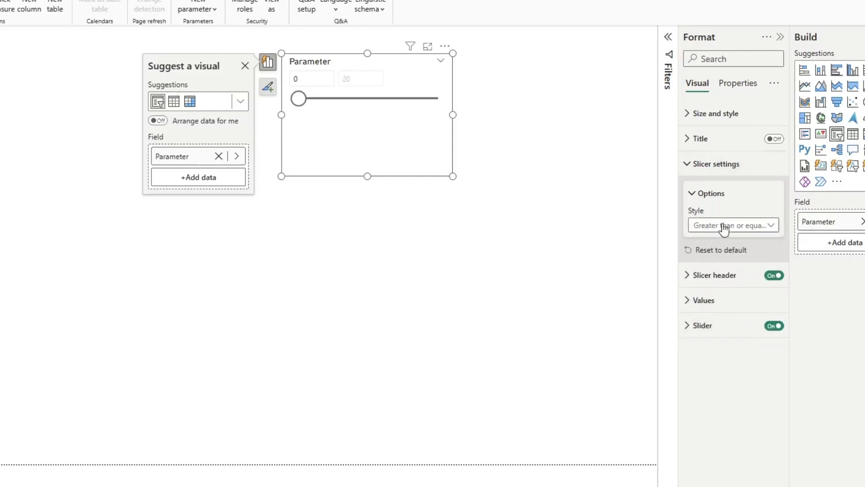
click(724, 225)
click(722, 329)
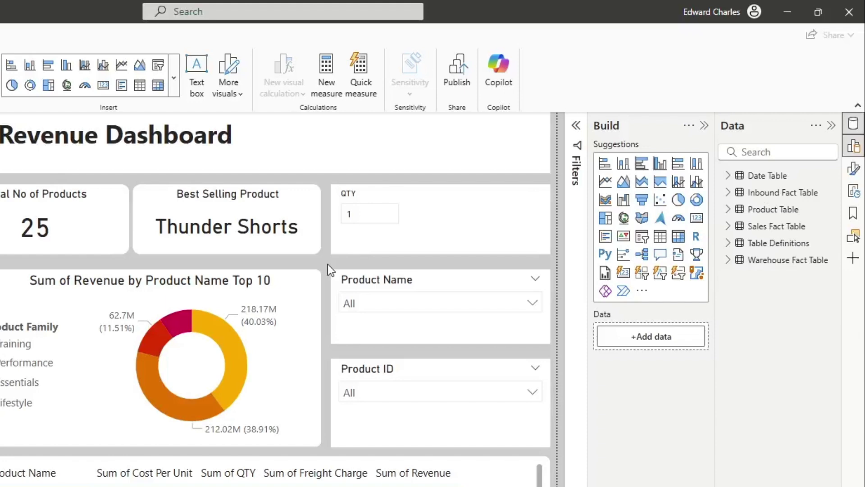
Step: Select the Product Name slicer and show its Style choices: Vertical list, Tile and Dropdown
click(366, 298)
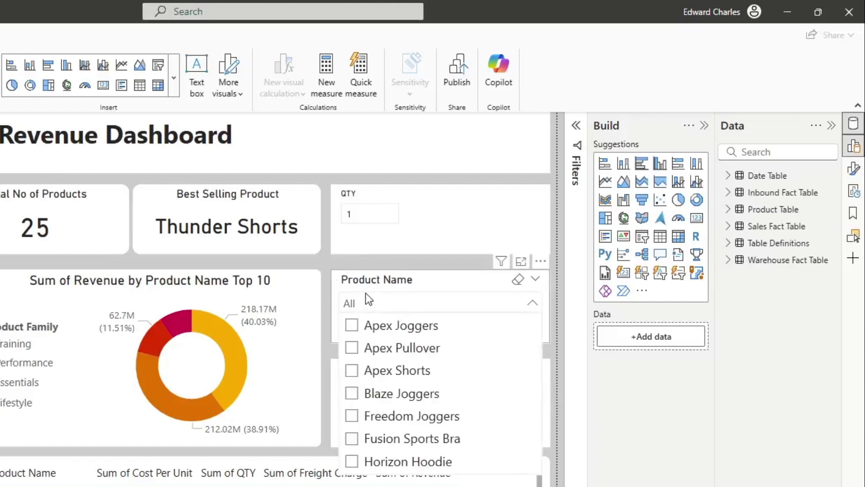
click(363, 279)
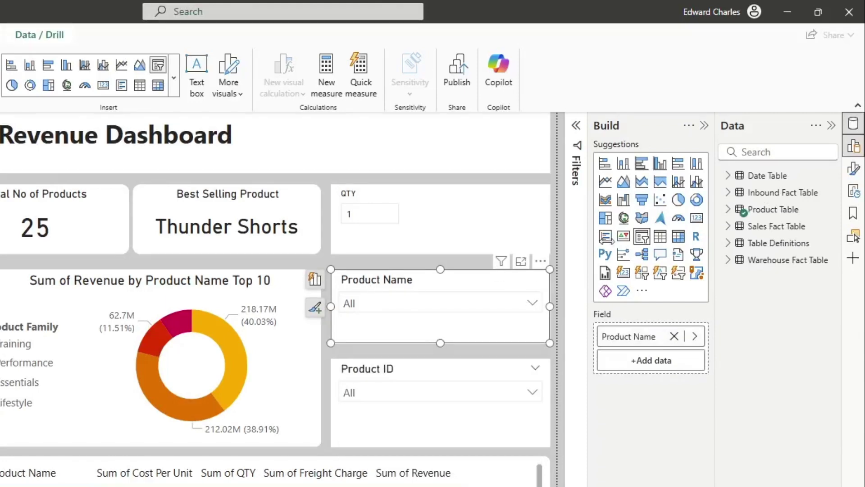
click(857, 172)
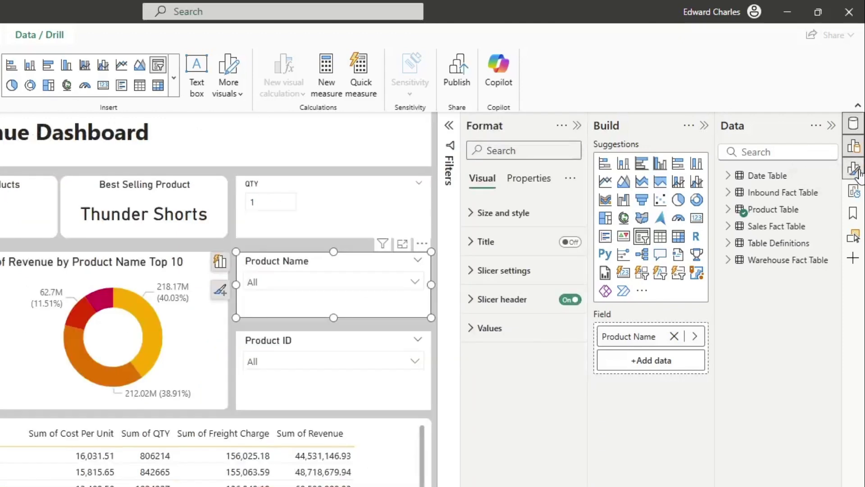
click(479, 275)
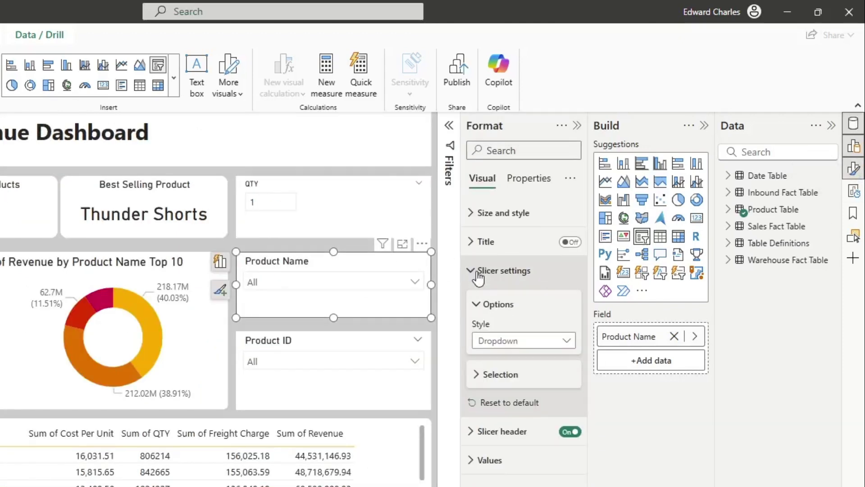
click(514, 341)
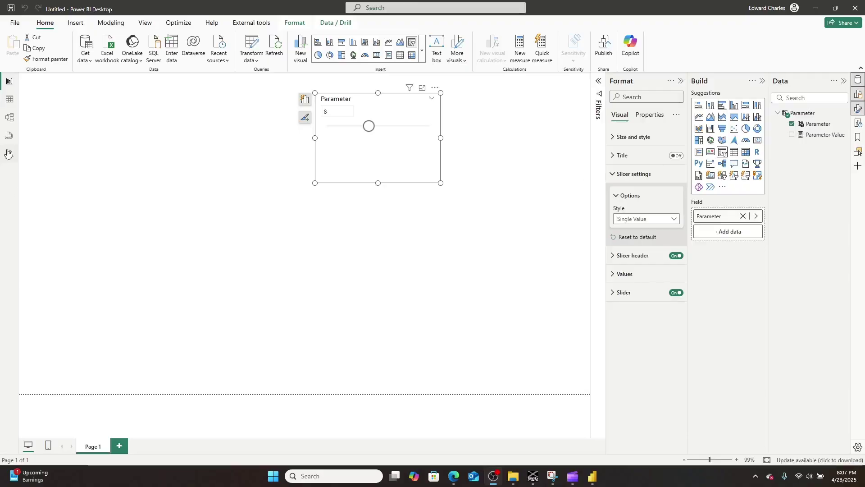
Step: Script the Parameter table in TMDL view, delete its ParameterMetadata extendedProperty line, and apply
click(9, 154)
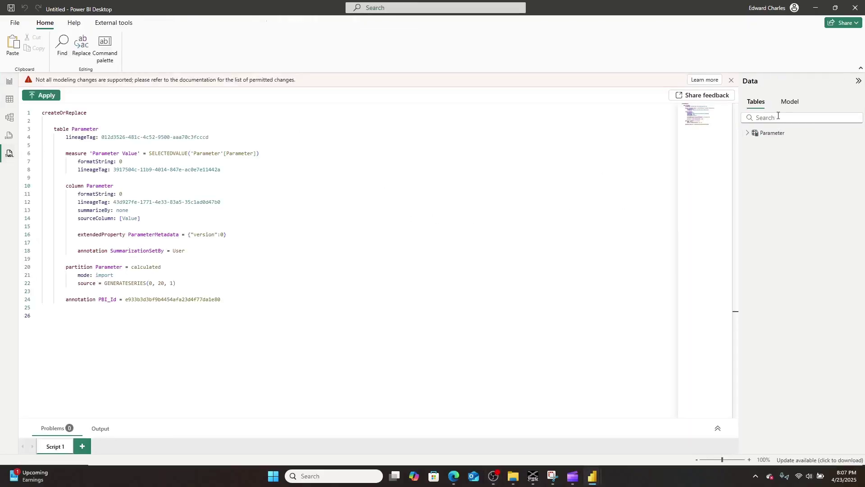
drag(773, 135, 447, 212)
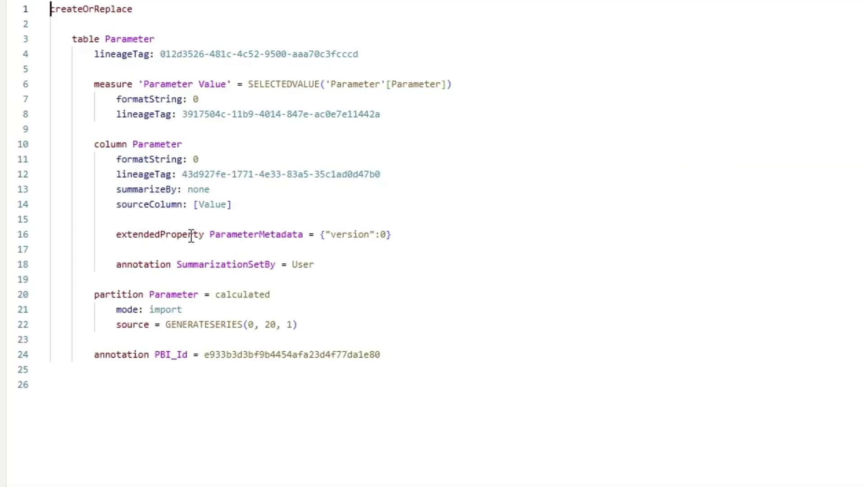
click(238, 234)
click(310, 234)
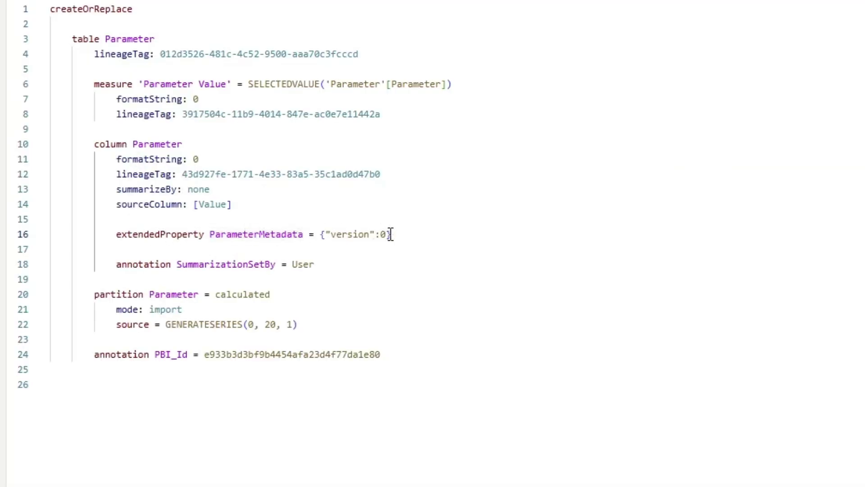
drag(393, 234, 117, 234)
key(ctrl+c)
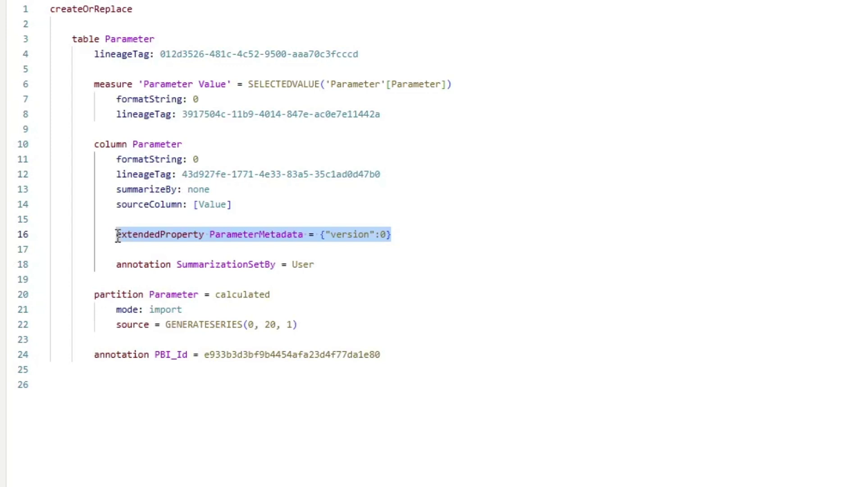
key(Delete)
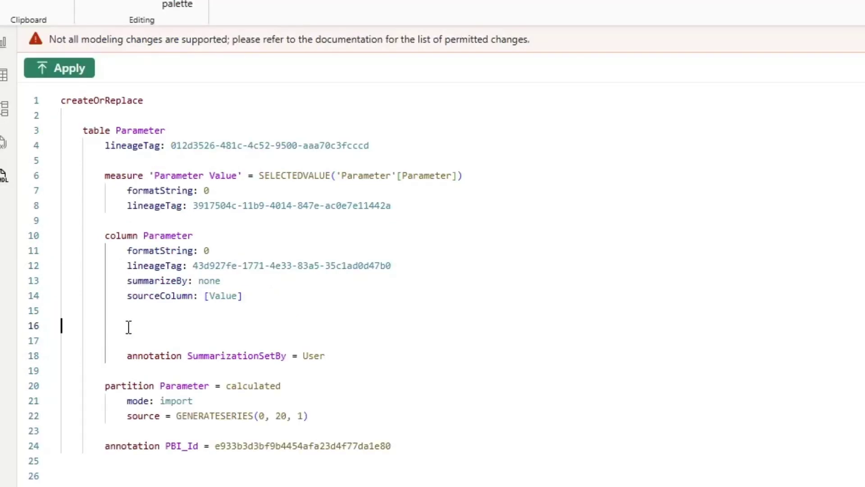
key(BackSpace)
click(50, 72)
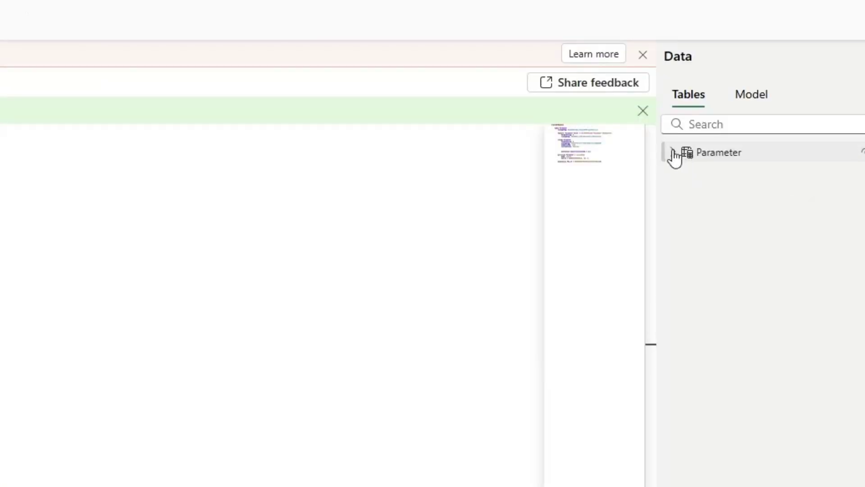
Step: Select the Parameter column's slicer and set its style to Between, spanning 0 to 20
click(673, 153)
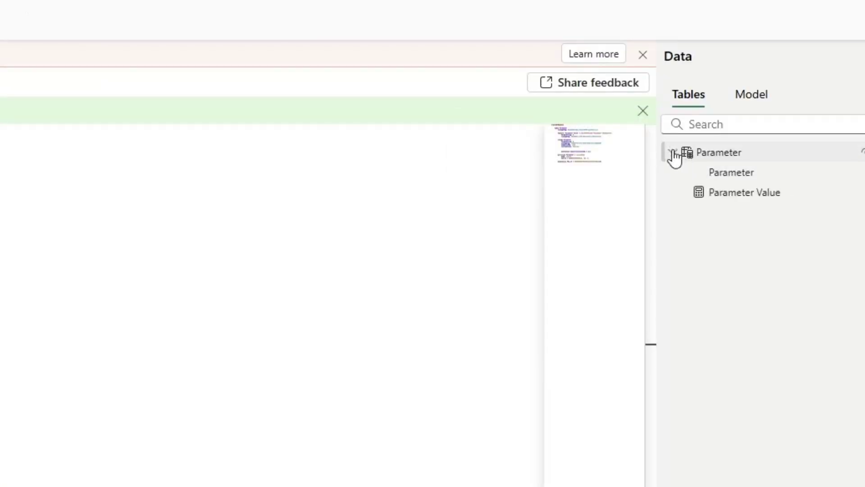
click(727, 176)
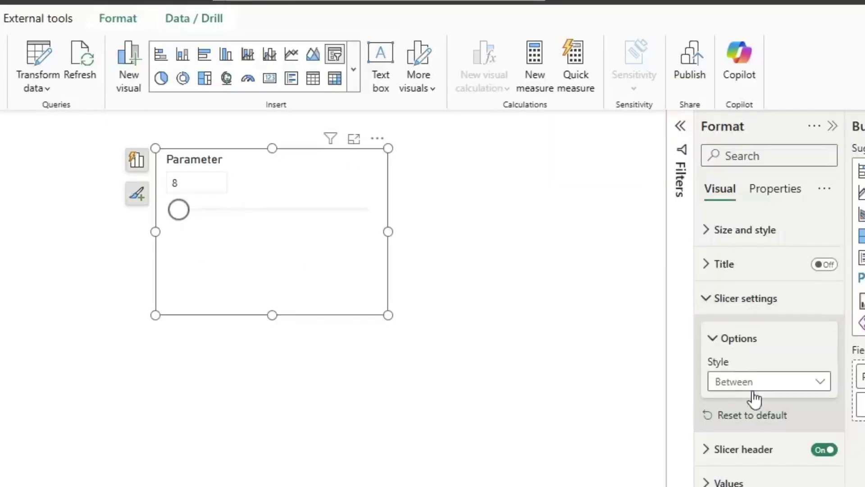
click(755, 398)
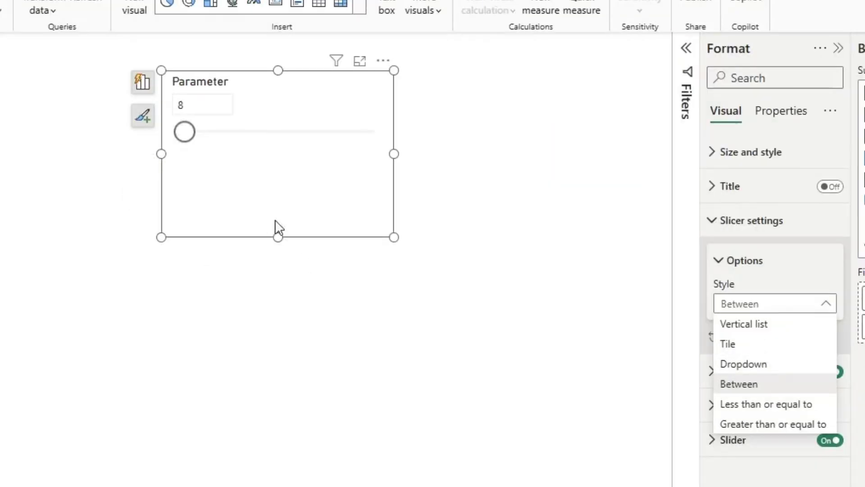
click(791, 404)
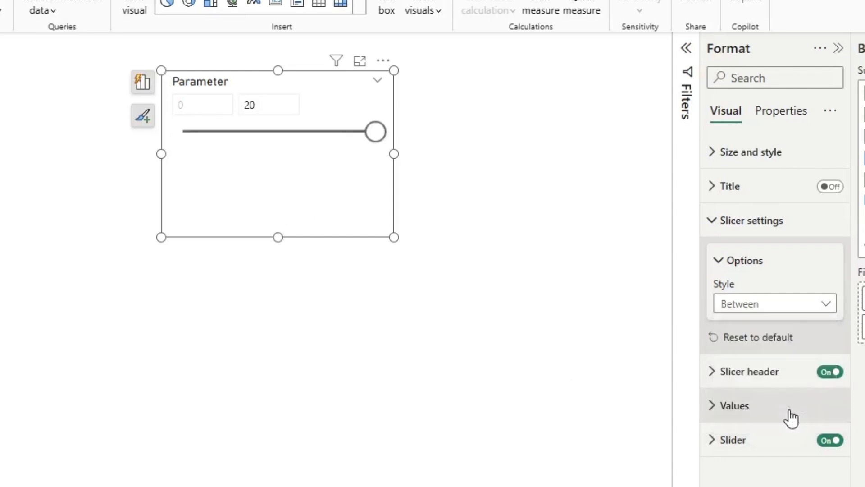
click(775, 310)
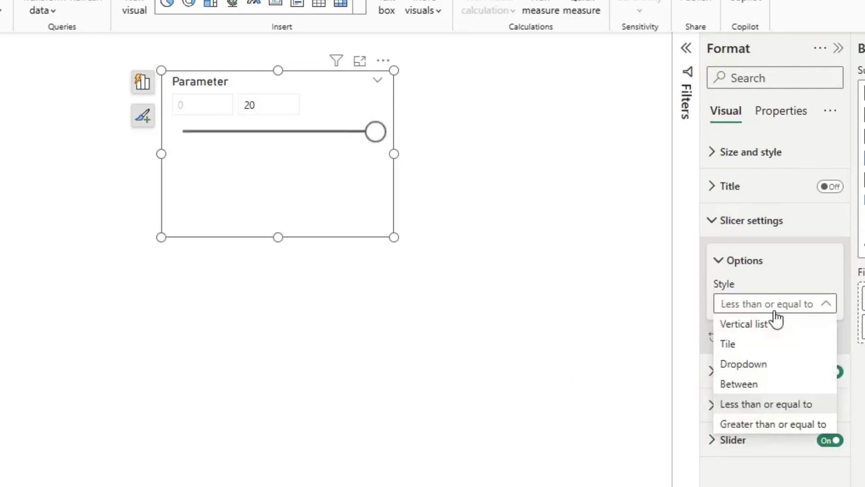
click(765, 387)
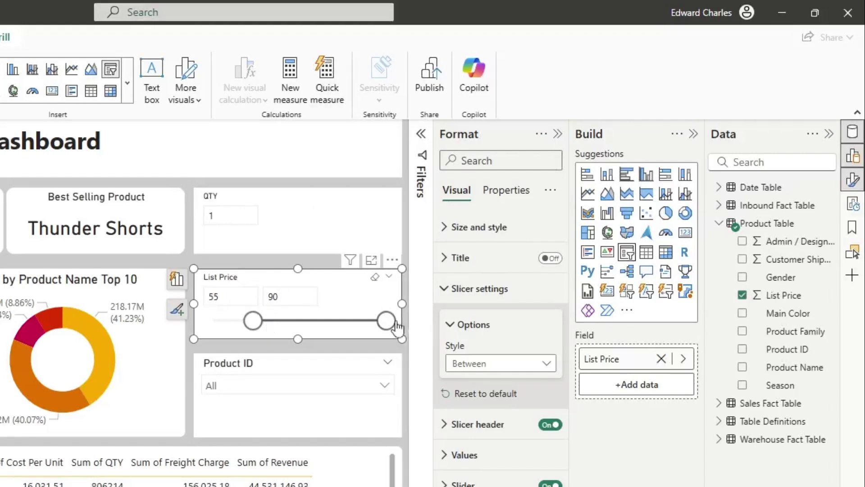
Step: Review which styles the List Price slicer offers
click(508, 368)
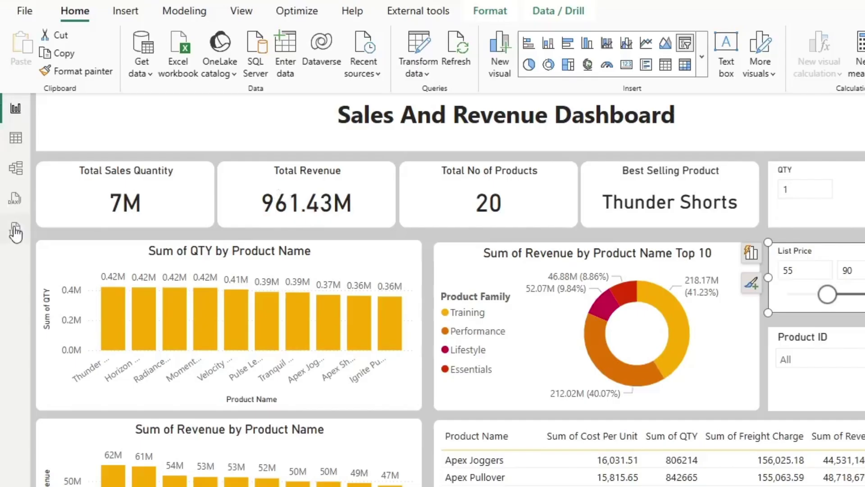
Step: Switch to TMDL view to edit the Product Table as code
click(16, 231)
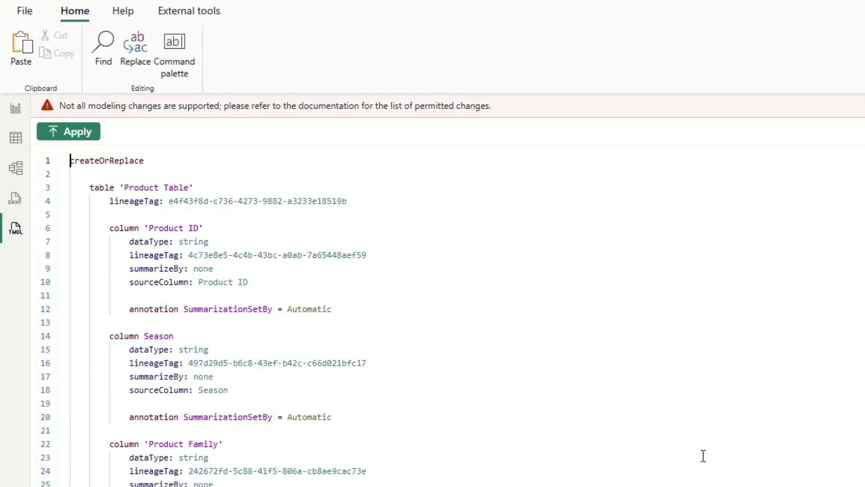
Step: Paste extendedProperty ParameterMetadata = {"version":0} into the List Price column, apply, and return to the report
scroll(703, 459, down, 5)
scroll(703, 455, down, 5)
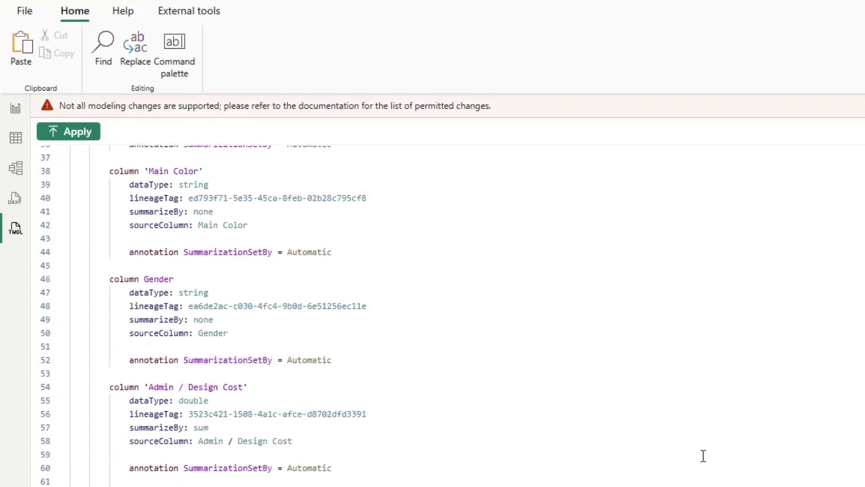
scroll(702, 455, down, 3)
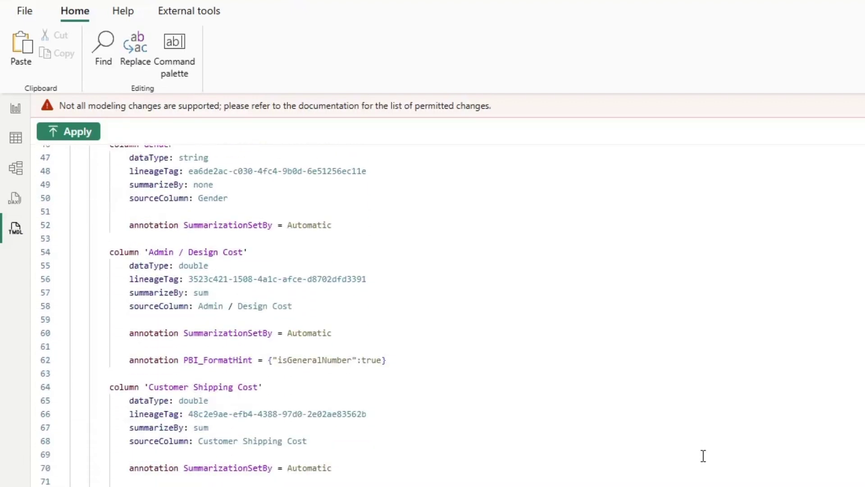
click(295, 342)
key(Return)
key(Return)
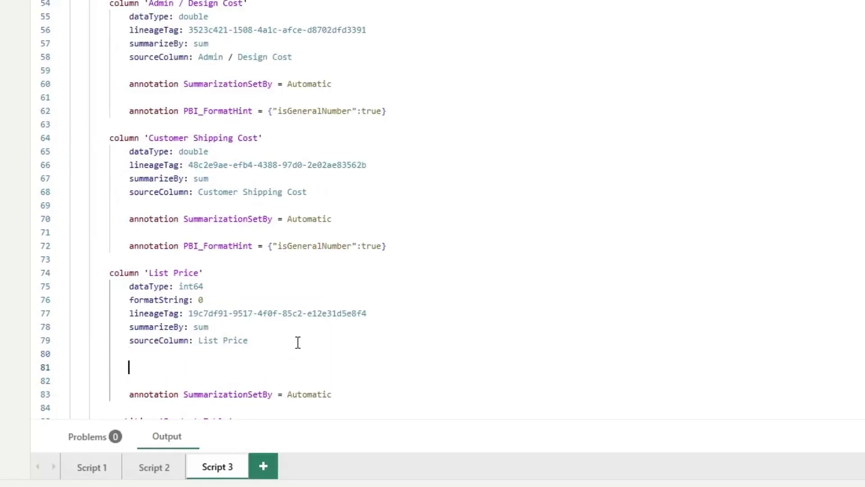
key(ctrl+v)
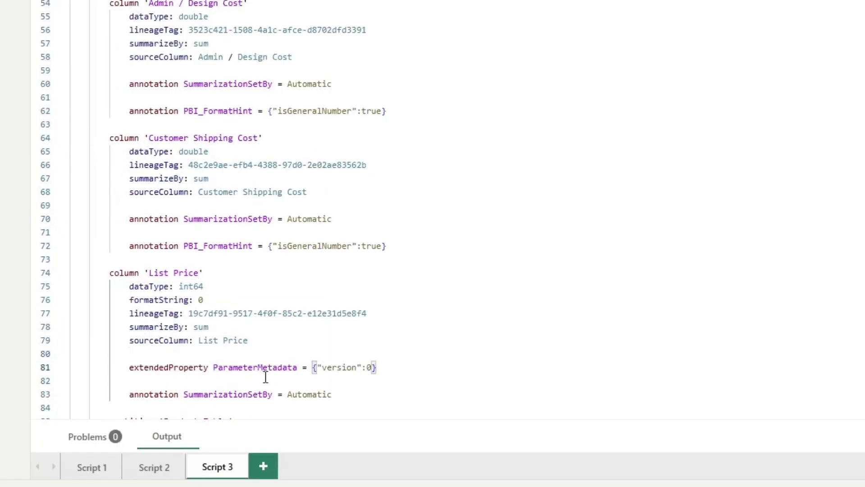
click(55, 155)
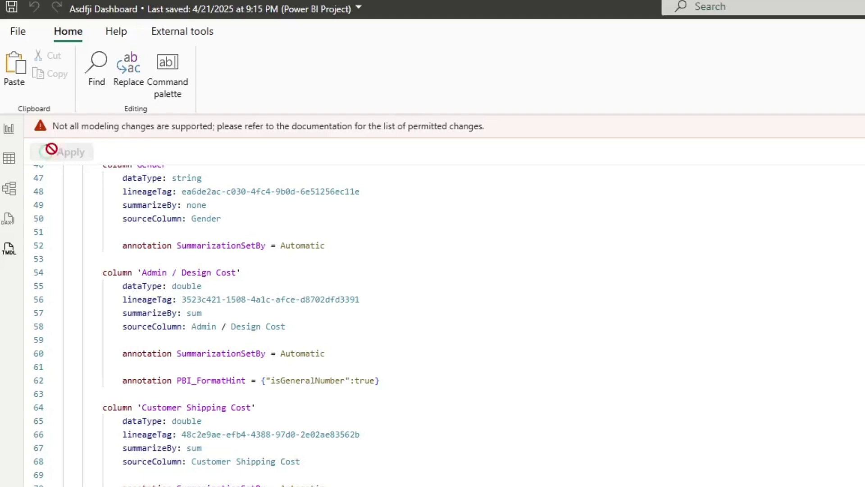
click(9, 130)
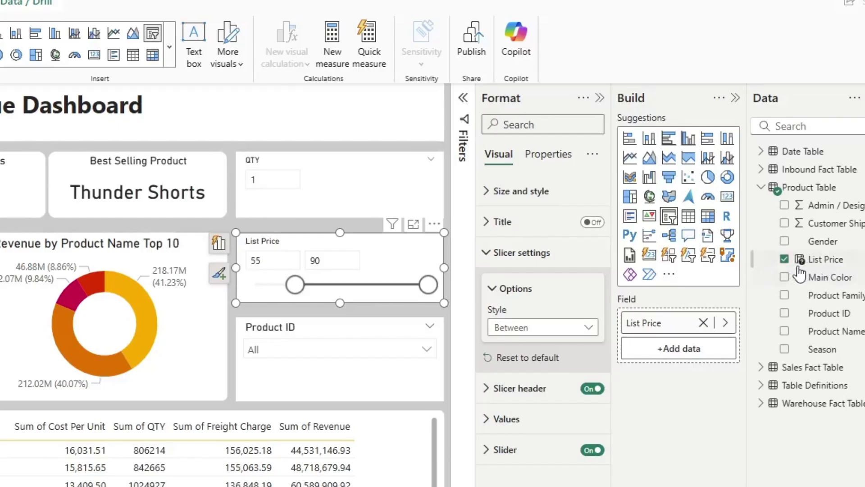
Step: Switch the List Price slicer to the Single value style and set it to 55
click(531, 328)
click(528, 452)
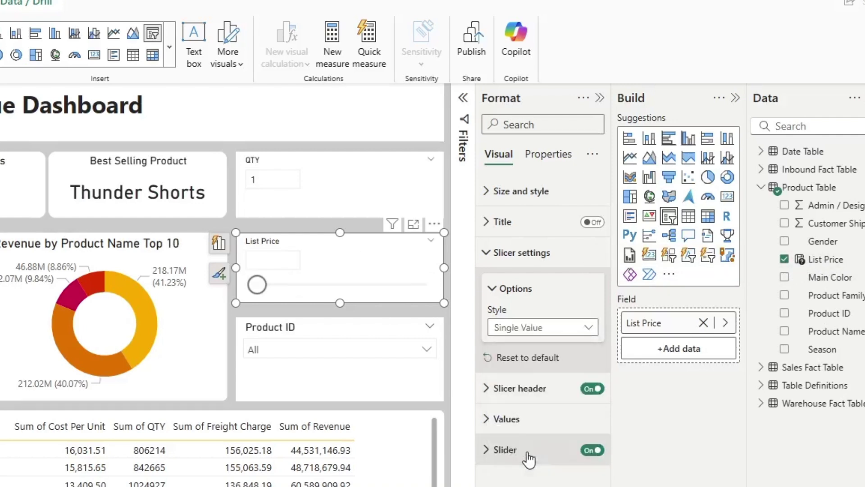
drag(258, 285, 295, 285)
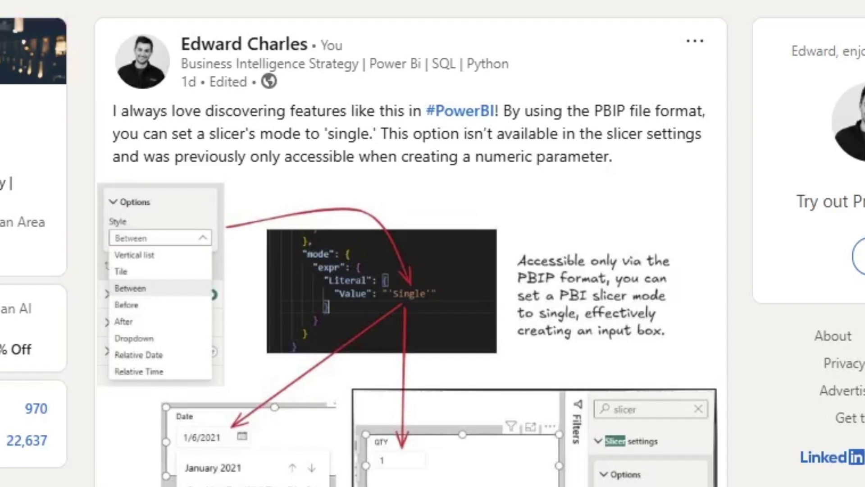
Step: Scroll the LinkedIn post down to the comment about the Tabular Editor extended property
scroll(411, 244, down, 15)
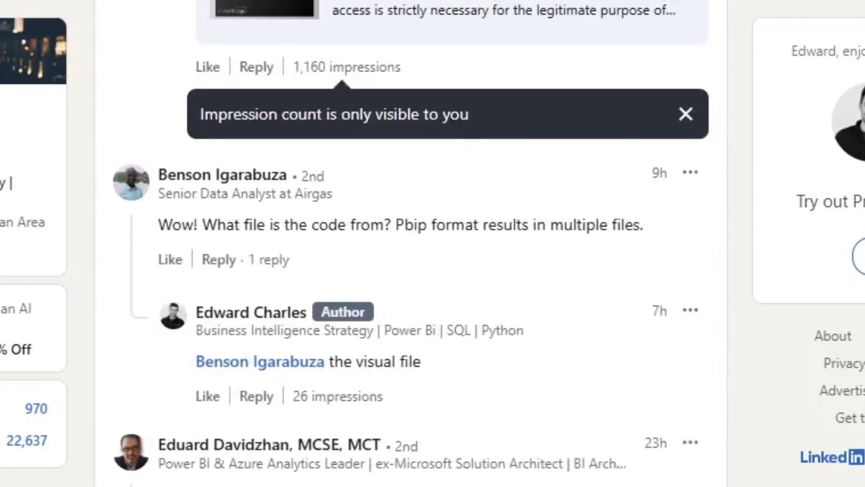